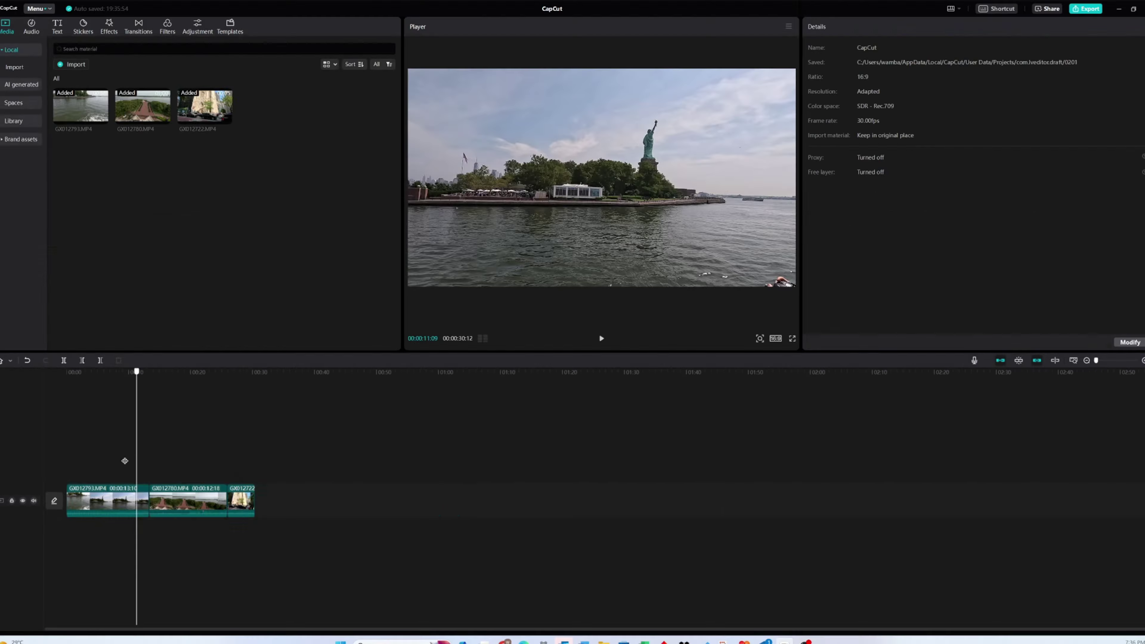
Preview the Liberty, entrance and church clips, then return the preview to 00:08:10
{"action": "left_click", "coordinate": [109, 474]}
{"action": "left_click_drag", "start_coordinate": [108, 473], "coordinate": [128, 474]}
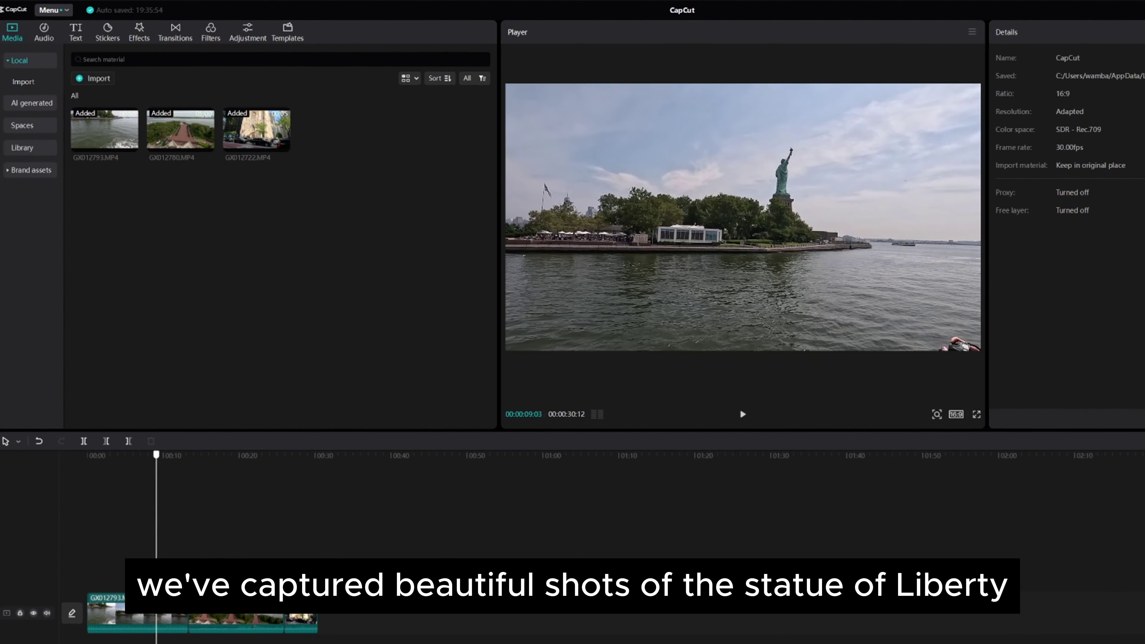
{"action": "left_click_drag", "start_coordinate": [156, 571], "coordinate": [217, 572]}
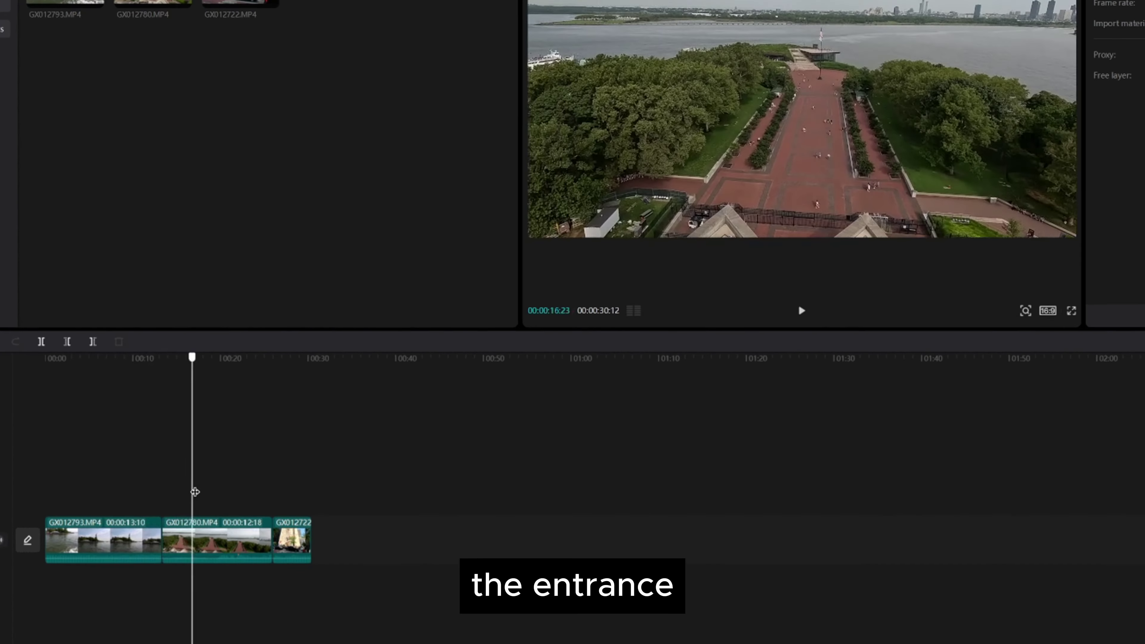
{"action": "left_click_drag", "start_coordinate": [195, 491], "coordinate": [285, 496]}
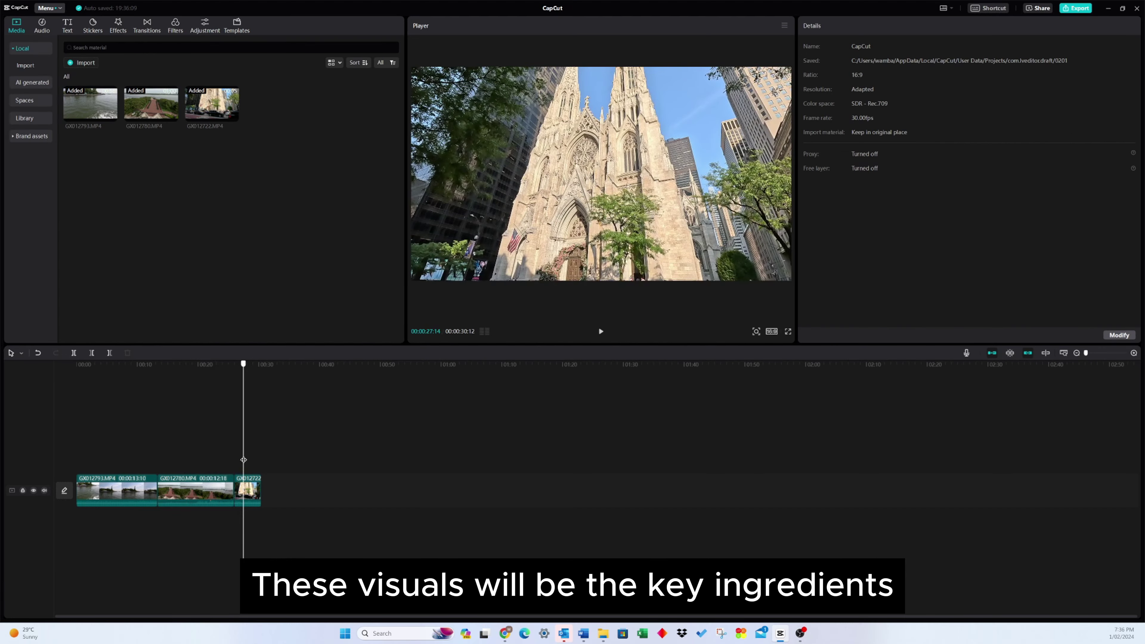
{"action": "left_click_drag", "start_coordinate": [243, 460], "coordinate": [125, 456]}
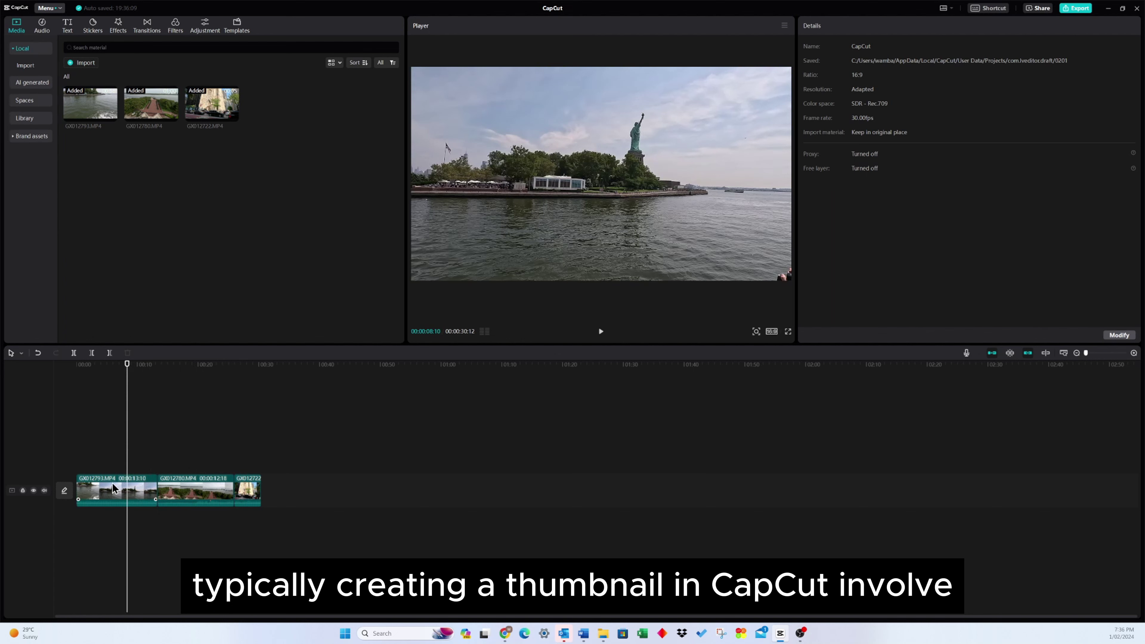
{"action": "left_click", "coordinate": [64, 491]}
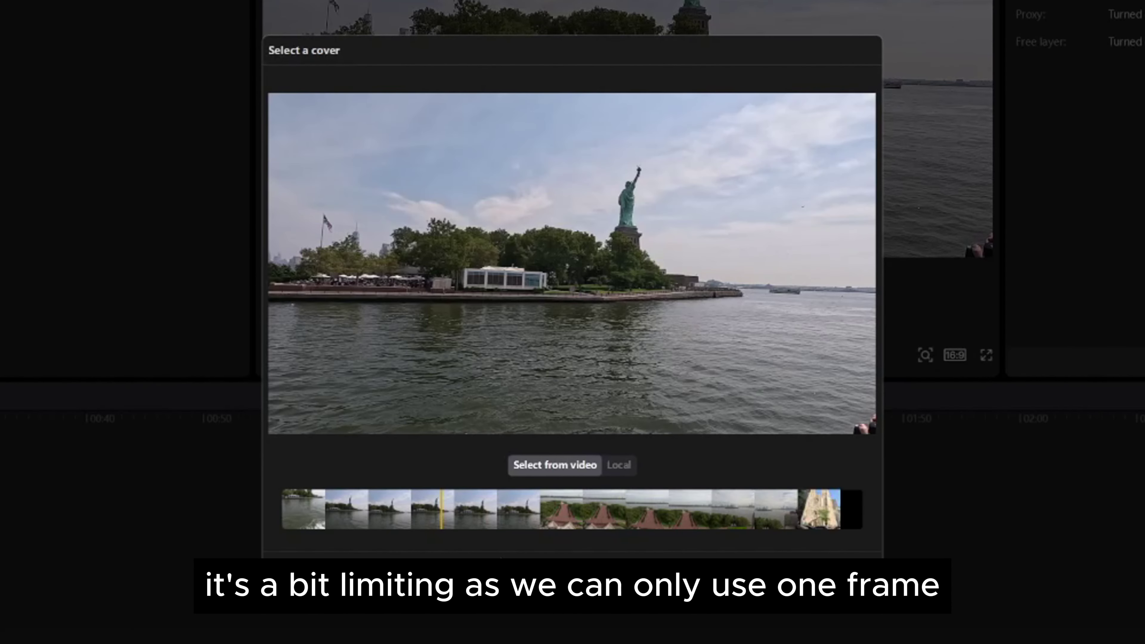
{"action": "left_click_drag", "start_coordinate": [443, 519], "coordinate": [551, 540]}
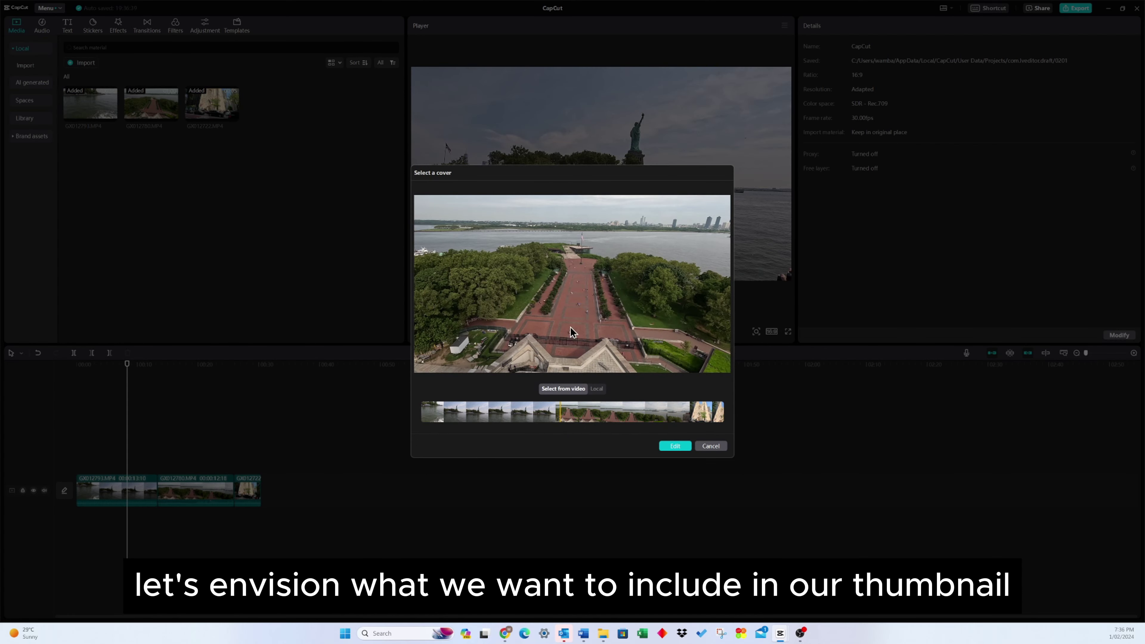
{"action": "left_click", "coordinate": [718, 449]}
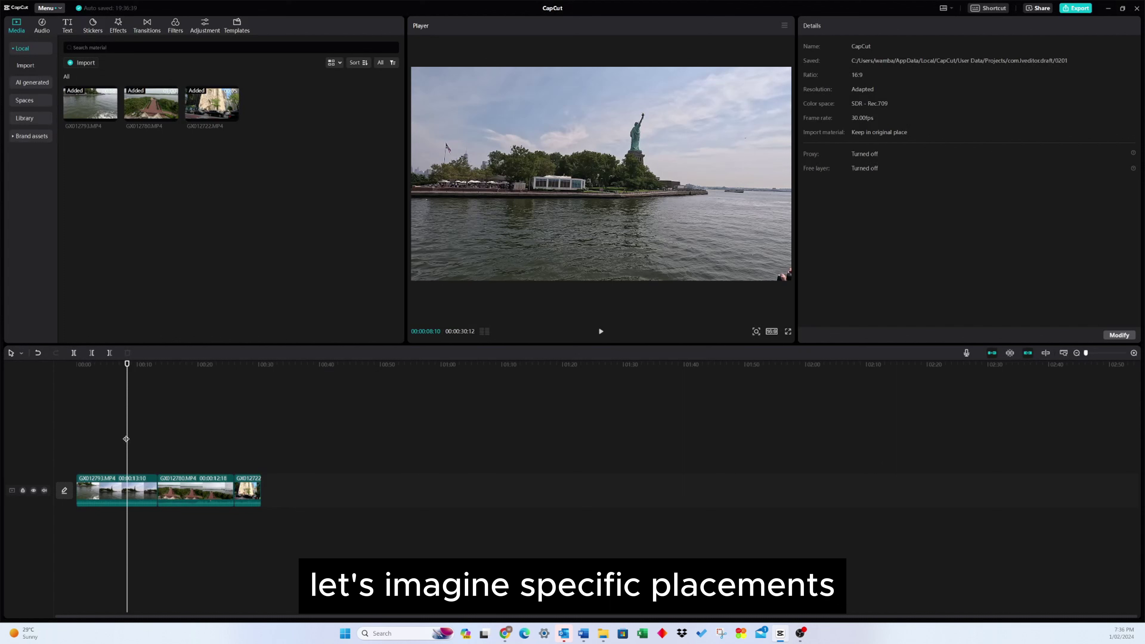
Duplicate the Statue of Liberty clip onto a new track above, then bring up the entrance clip's options
{"action": "left_click_drag", "start_coordinate": [127, 439], "coordinate": [123, 439]}
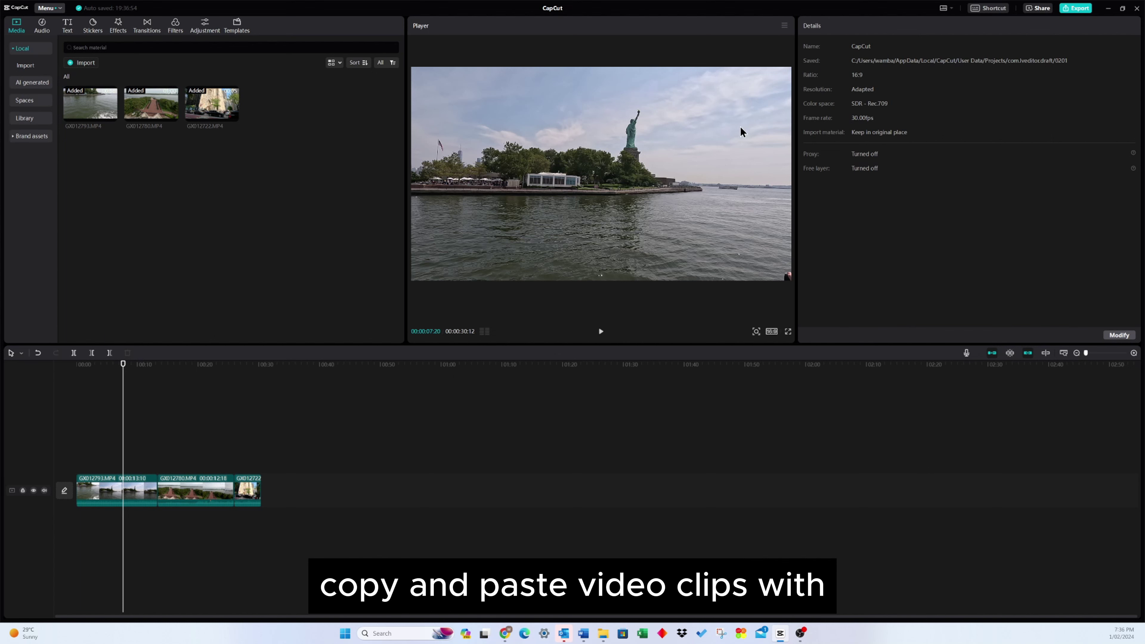
{"action": "left_click", "coordinate": [136, 492]}
{"action": "key", "text": "ctrl+c"}
{"action": "key", "text": "ctrl+v"}
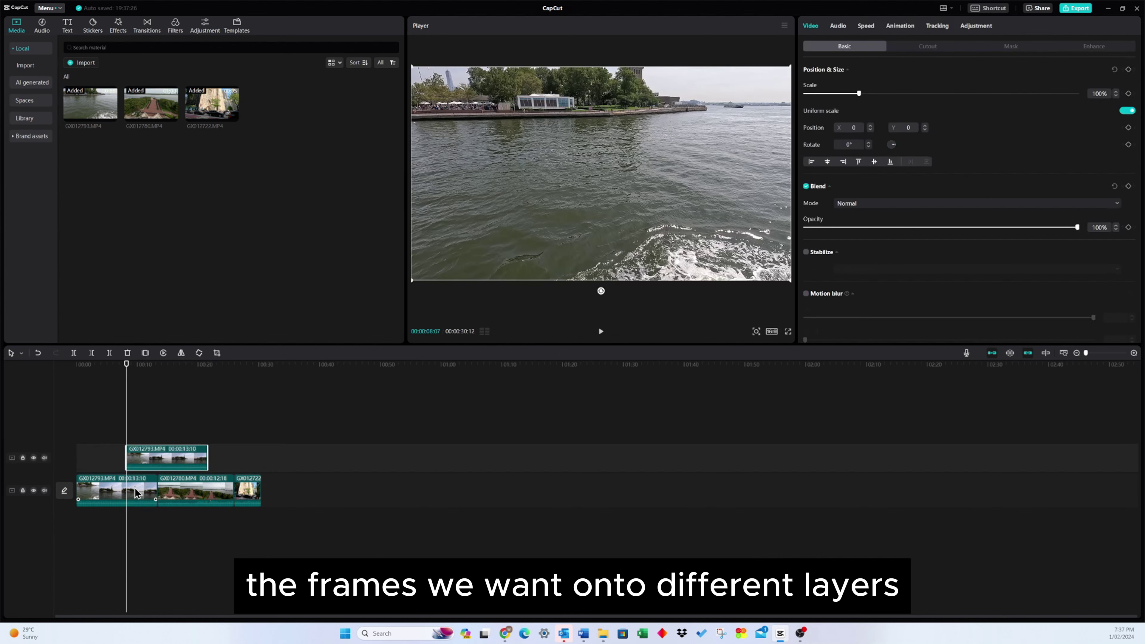
{"action": "right_click", "coordinate": [187, 492]}
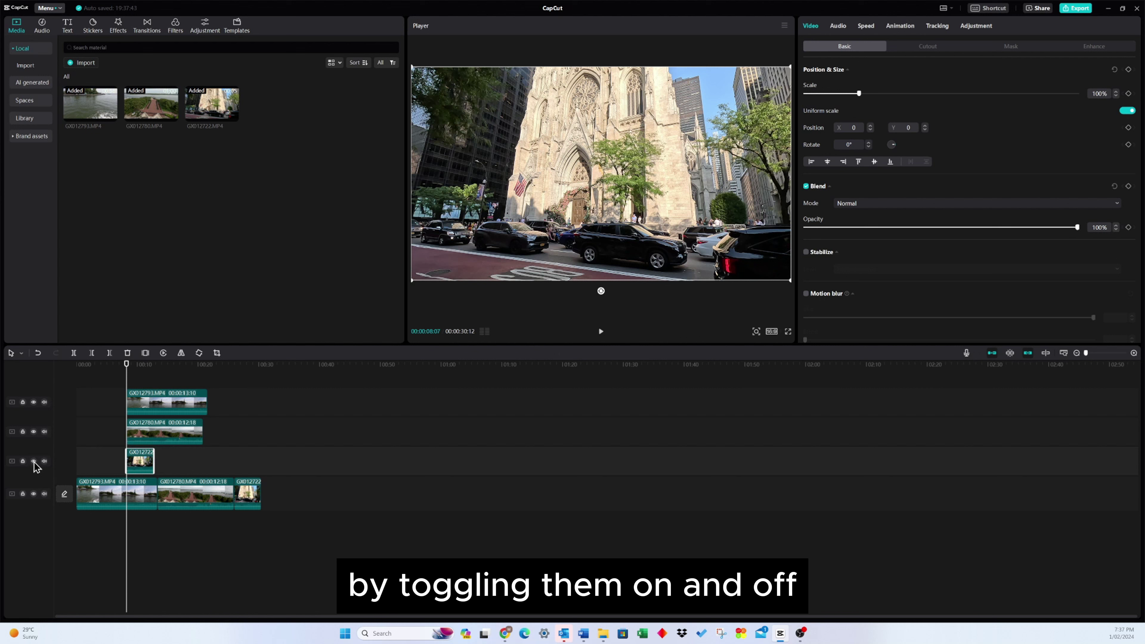
Hide the entrance and church copy tracks so only the Liberty copy stays visible
{"action": "left_click", "coordinate": [35, 403]}
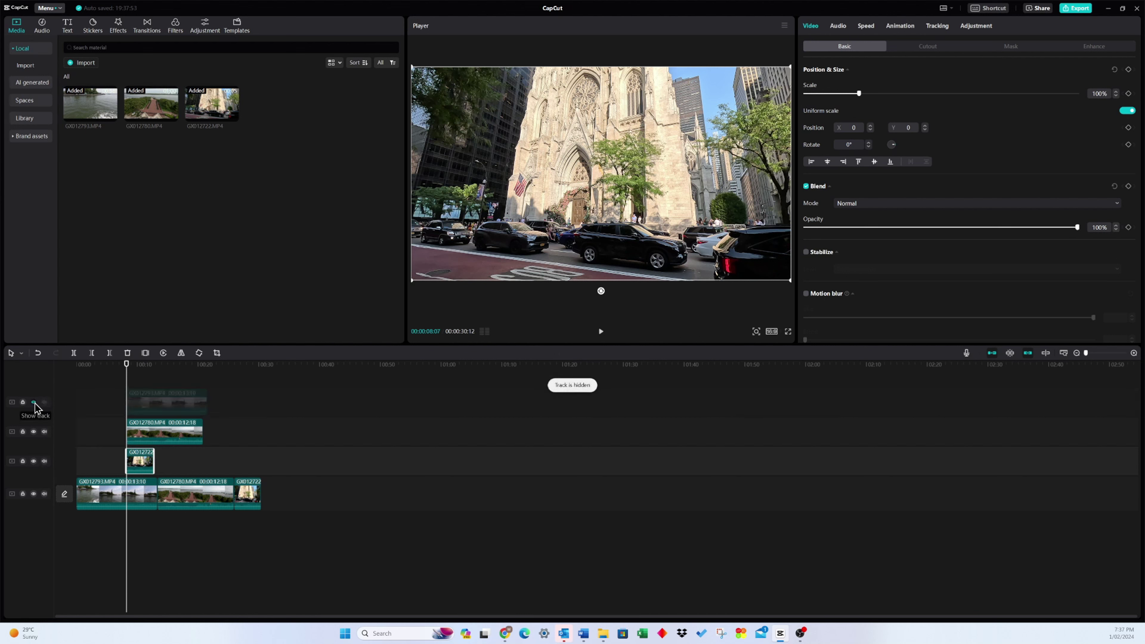
{"action": "left_click", "coordinate": [33, 433]}
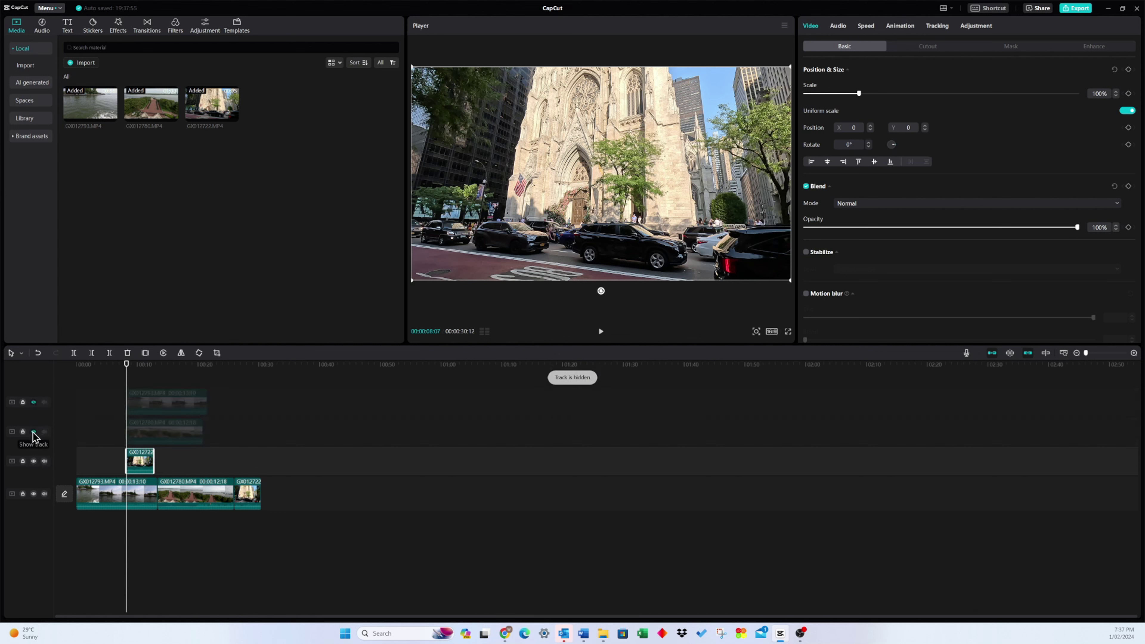
{"action": "left_click", "coordinate": [33, 461]}
{"action": "left_click", "coordinate": [33, 462]}
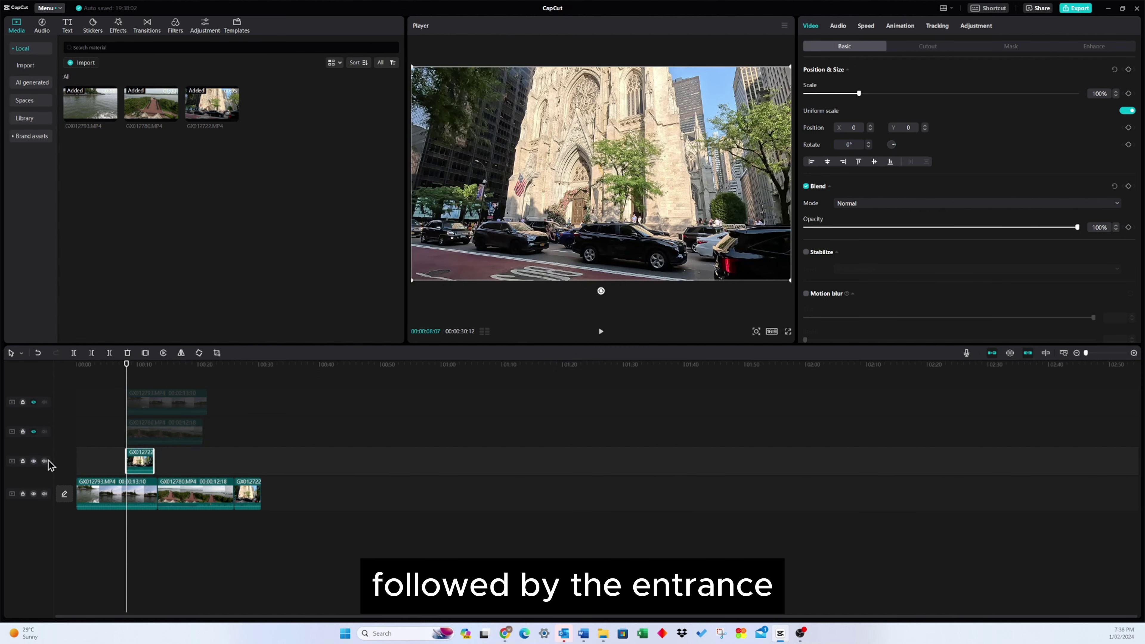
{"action": "left_click", "coordinate": [33, 461]}
{"action": "left_click", "coordinate": [33, 432]}
{"action": "left_click", "coordinate": [33, 403]}
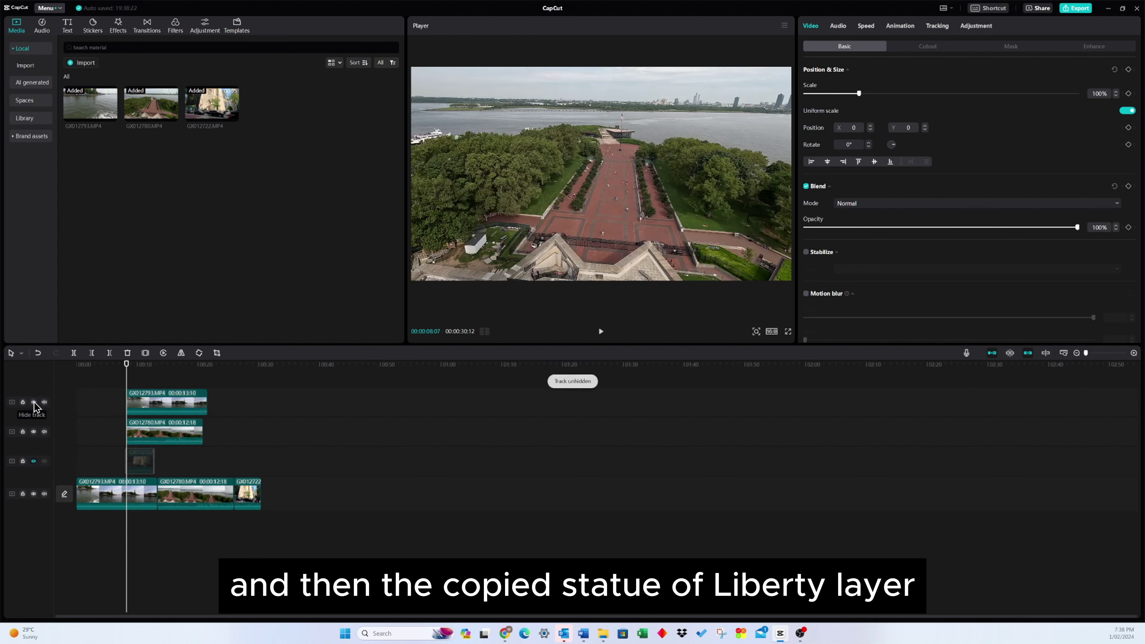
{"action": "left_click", "coordinate": [34, 432]}
{"action": "left_click_drag", "start_coordinate": [149, 377], "coordinate": [126, 406]}
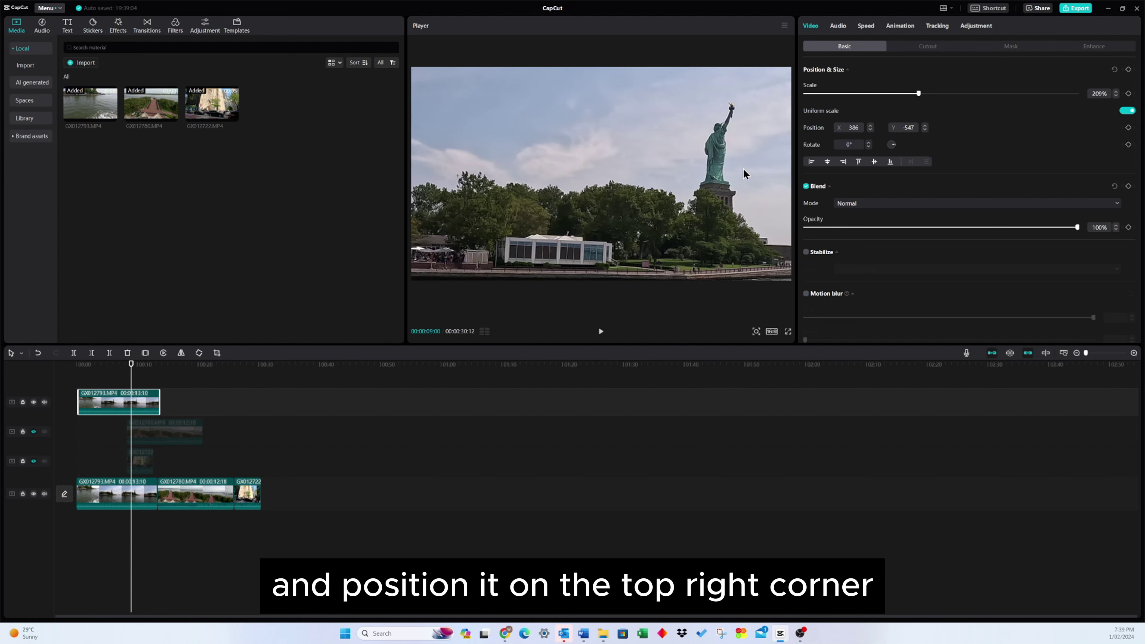
Trim the Liberty copy to just the span between 00:07:17 and 00:10:07
{"action": "left_click", "coordinate": [122, 364]}
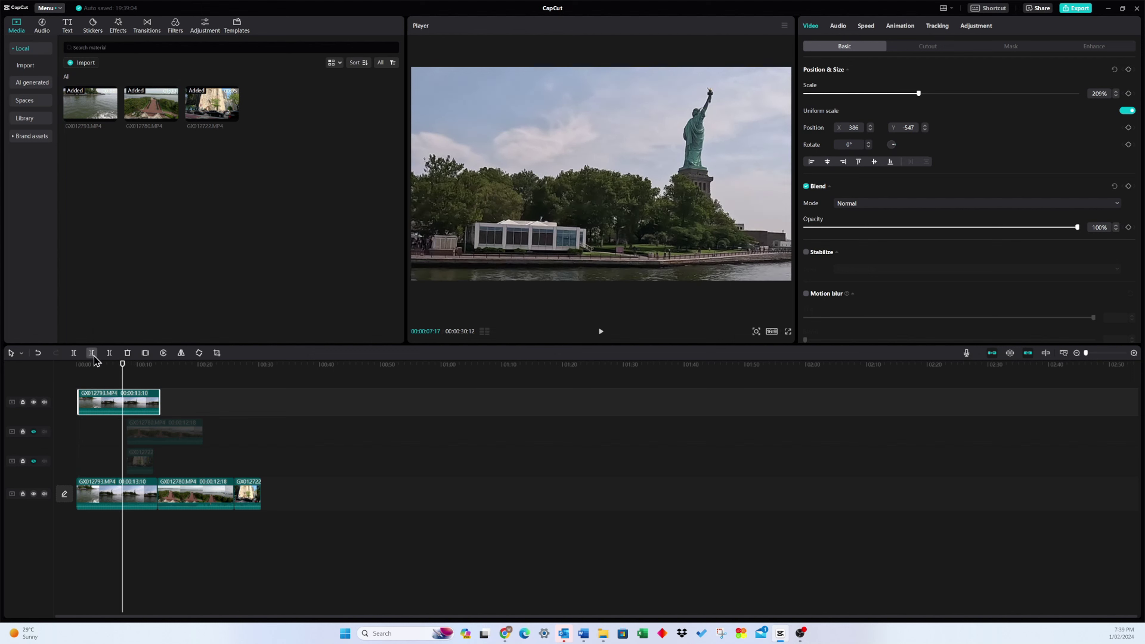
{"action": "left_click", "coordinate": [91, 353]}
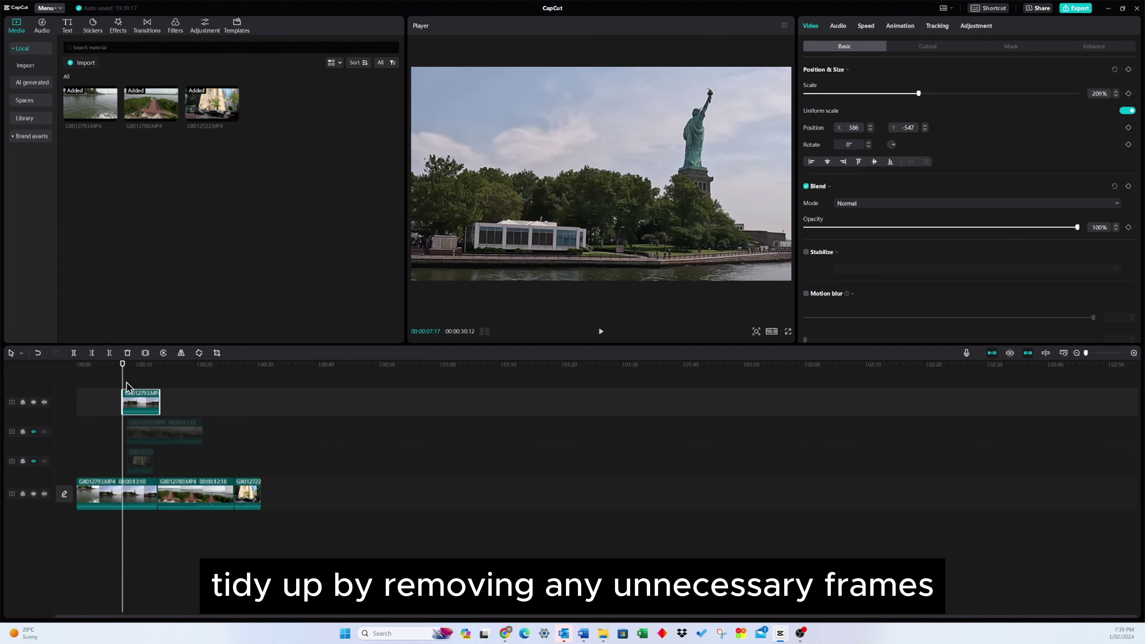
{"action": "left_click", "coordinate": [138, 365]}
{"action": "left_click", "coordinate": [109, 353]}
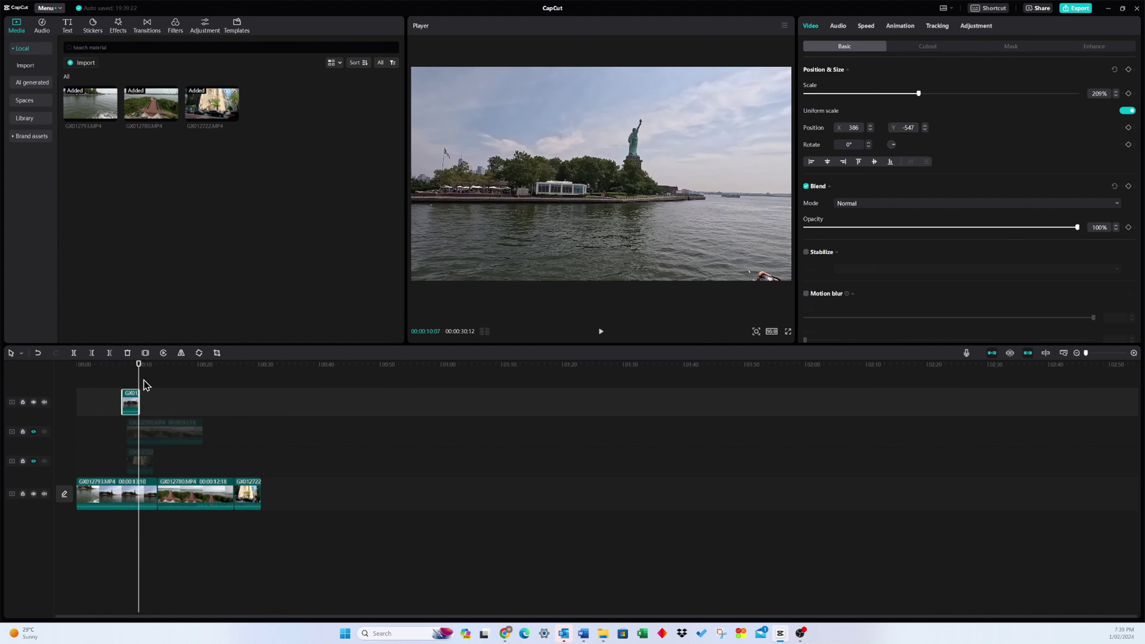
{"action": "left_click_drag", "start_coordinate": [139, 383], "coordinate": [133, 383]}
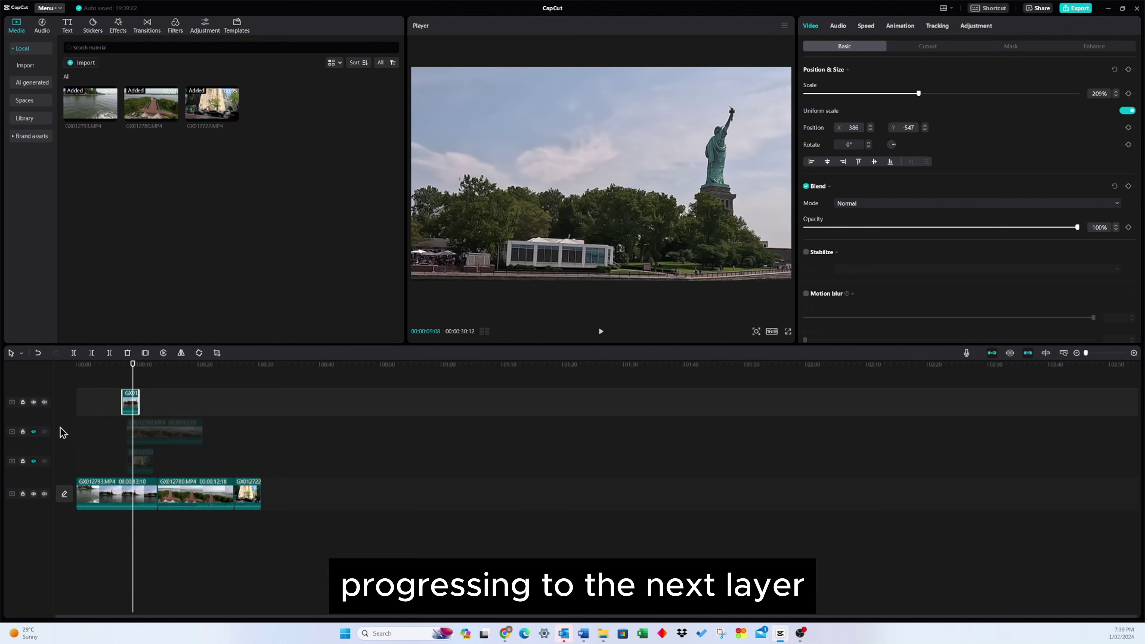
Unhide the entrance layer, scale it to 42% in the lower-right corner, then unhide the cathedral layer
{"action": "left_click", "coordinate": [33, 432]}
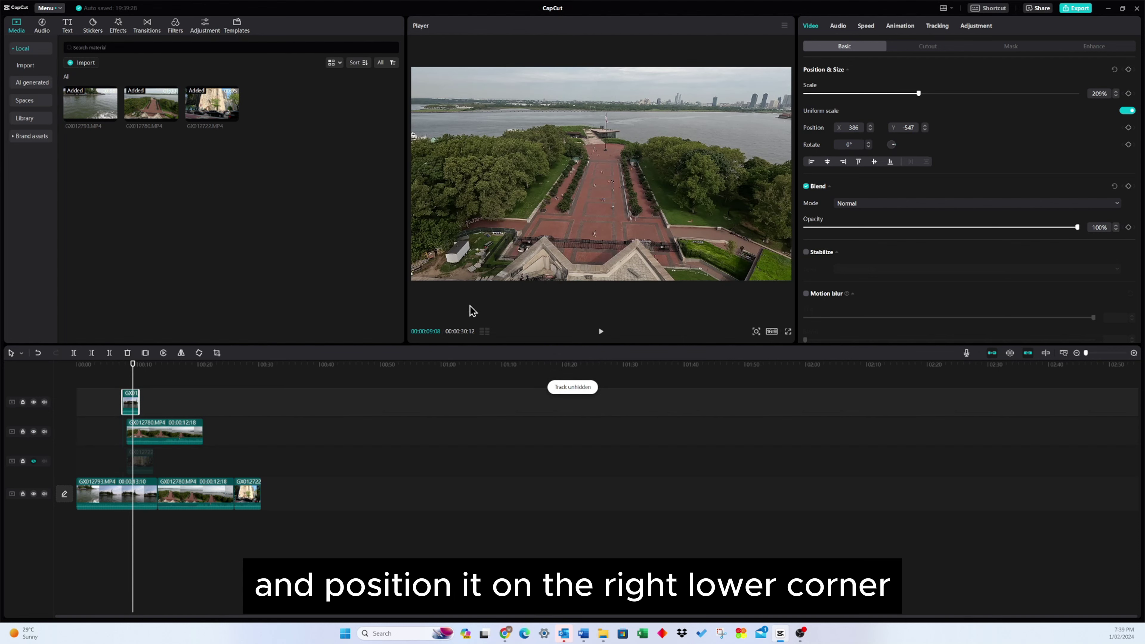
{"action": "left_click", "coordinate": [165, 432]}
{"action": "left_click_drag", "start_coordinate": [859, 93], "coordinate": [828, 93]}
{"action": "left_click_drag", "start_coordinate": [634, 177], "coordinate": [747, 238]}
{"action": "left_click", "coordinate": [34, 461]}
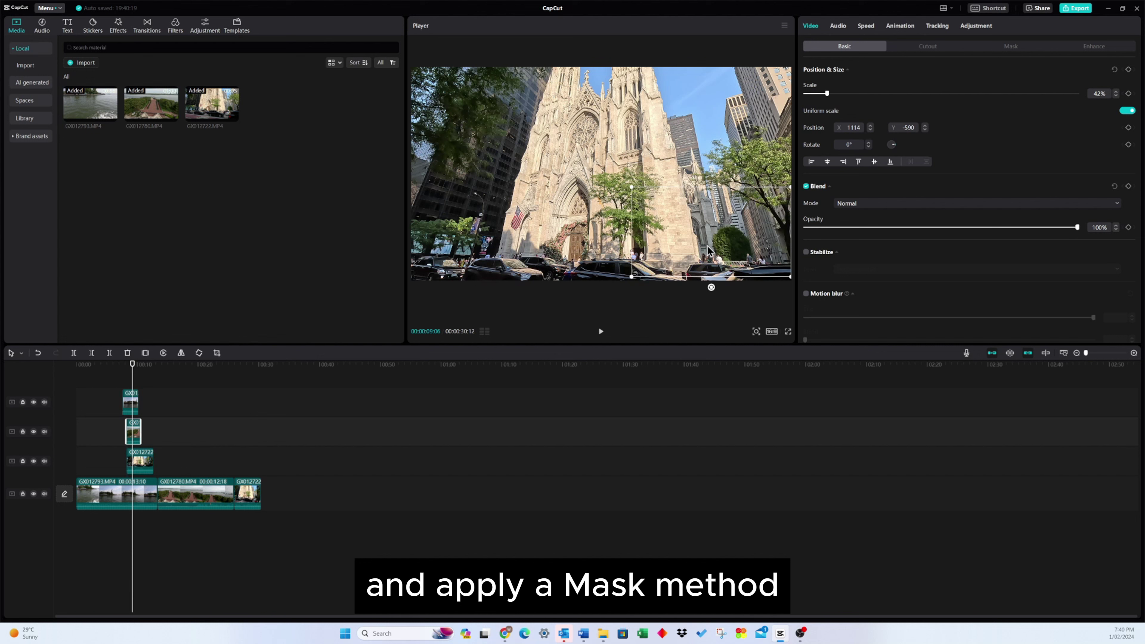
Give the cathedral clip a Horizontal mask rotated -90° so it fills the left half
{"action": "left_click", "coordinate": [141, 465]}
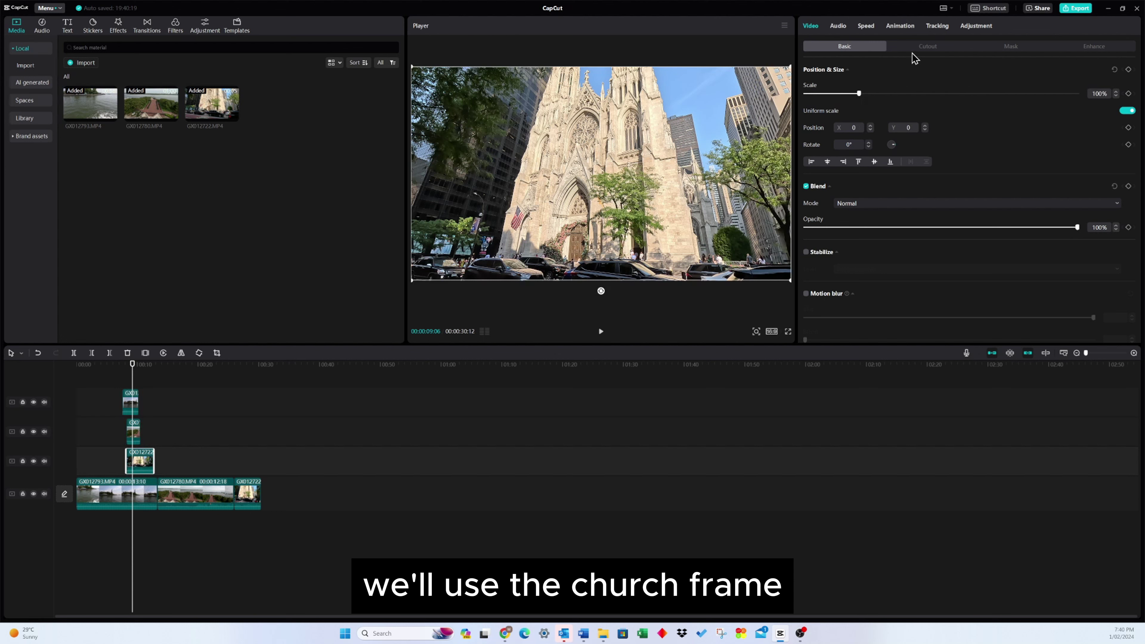
{"action": "left_click", "coordinate": [1010, 46]}
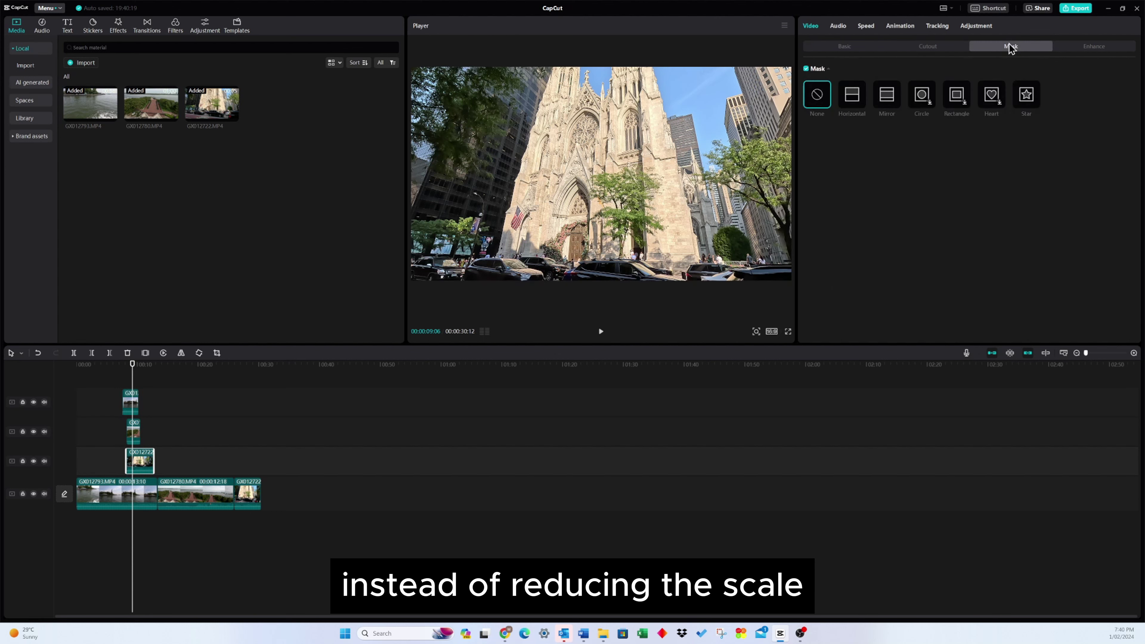
{"action": "left_click", "coordinate": [852, 95]}
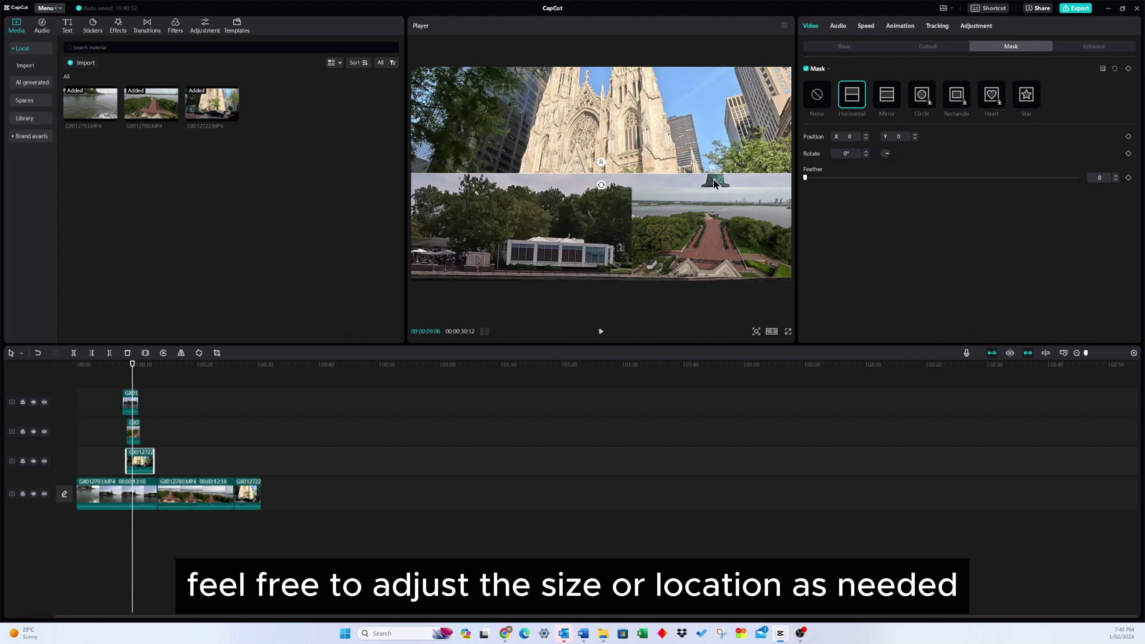
{"action": "left_click_drag", "start_coordinate": [715, 179], "coordinate": [713, 190]}
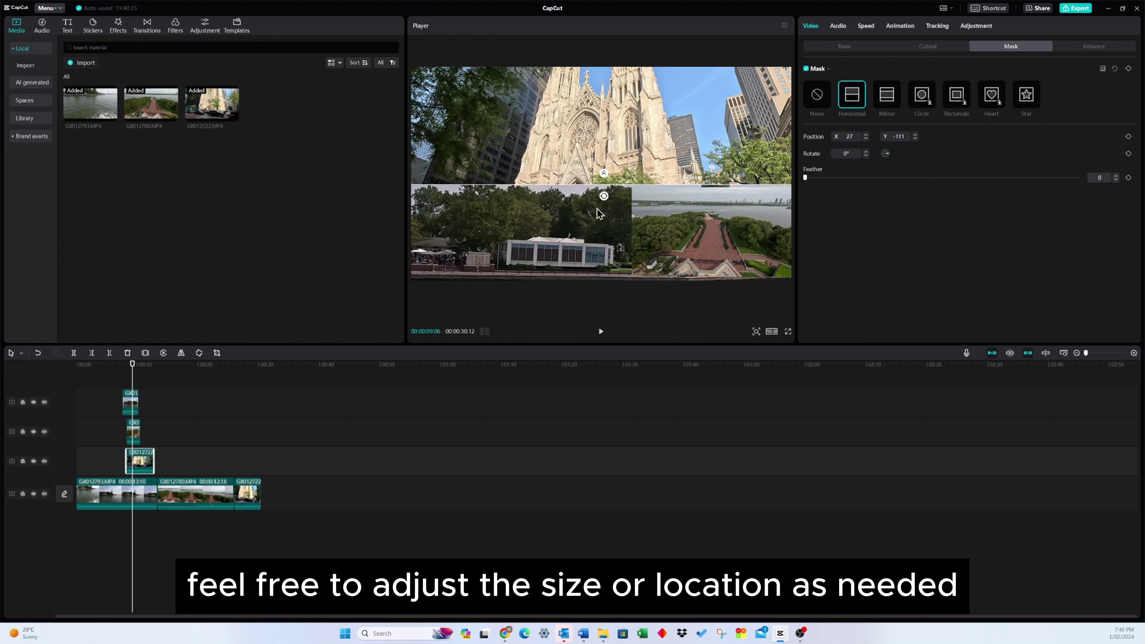
{"action": "left_click_drag", "start_coordinate": [603, 197], "coordinate": [631, 192]}
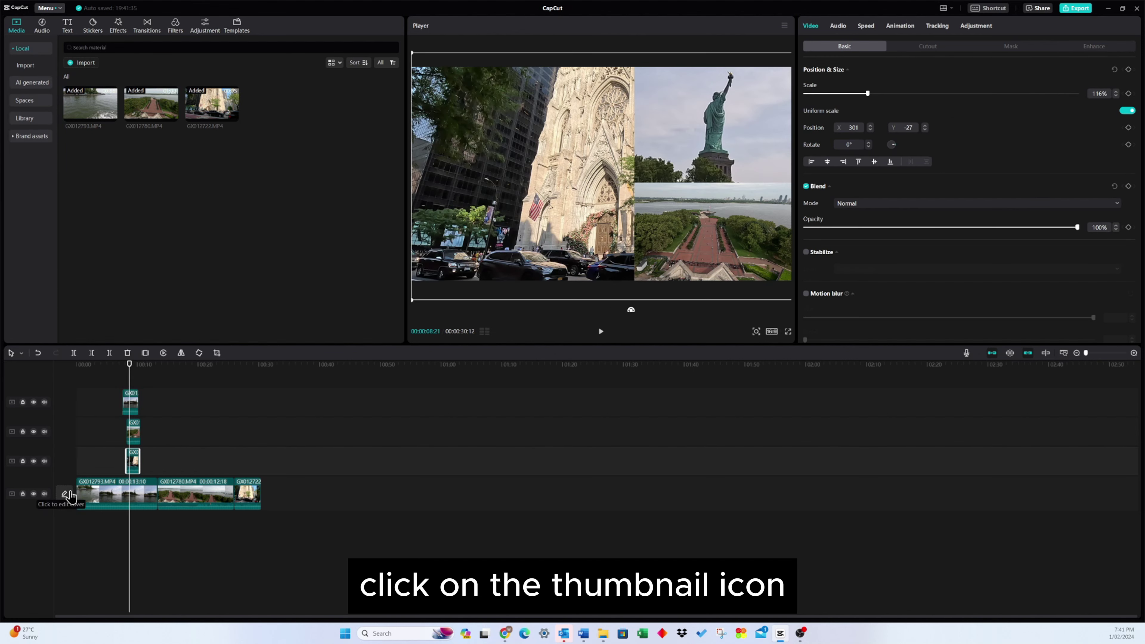
Choose the cathedral-statue-entrance collage frame as the cover and confirm it in the cover editor
{"action": "left_click", "coordinate": [64, 494]}
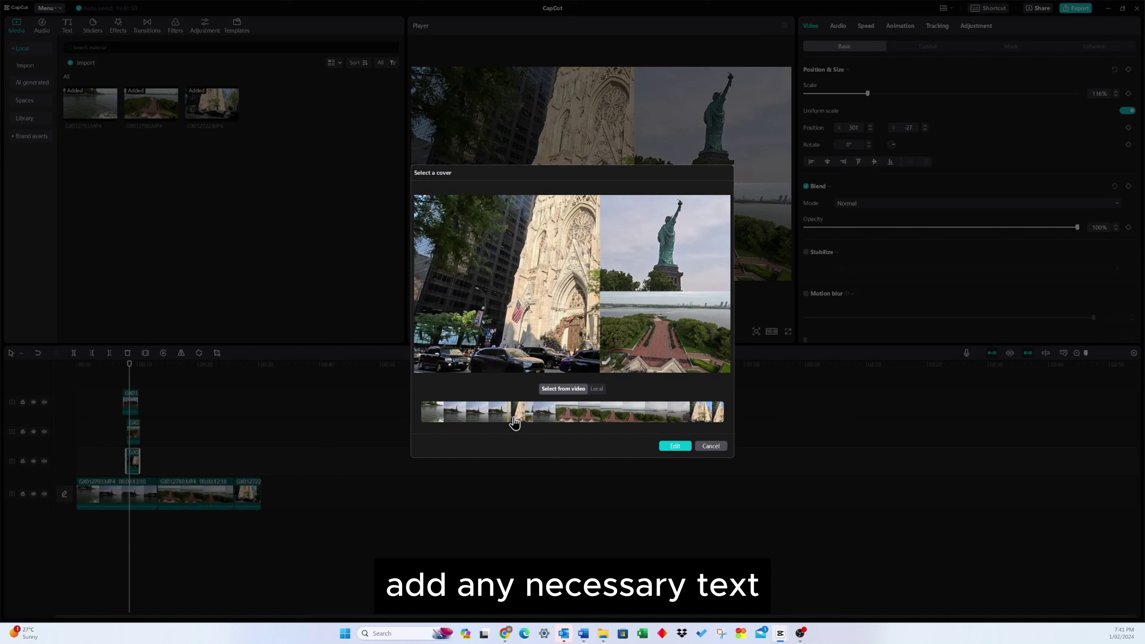
{"action": "mouse_move", "coordinate": [512, 422]}
{"action": "left_mouse_down"}
{"action": "mouse_move", "coordinate": [593, 423]}
{"action": "mouse_move", "coordinate": [521, 422]}
{"action": "left_mouse_up"}
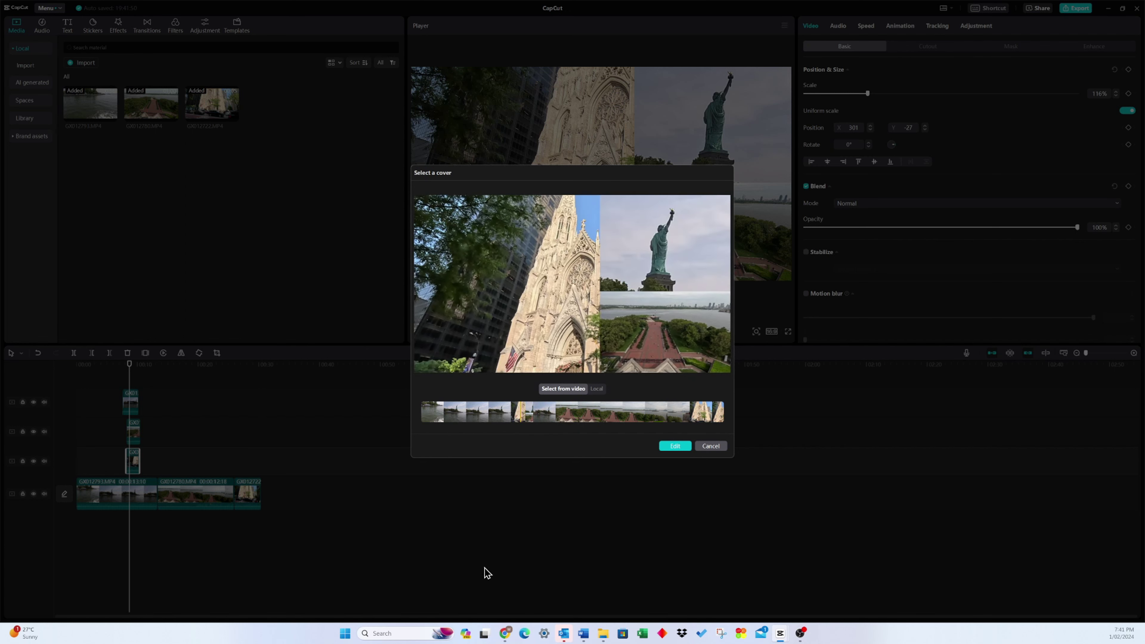
{"action": "left_click", "coordinate": [675, 446]}
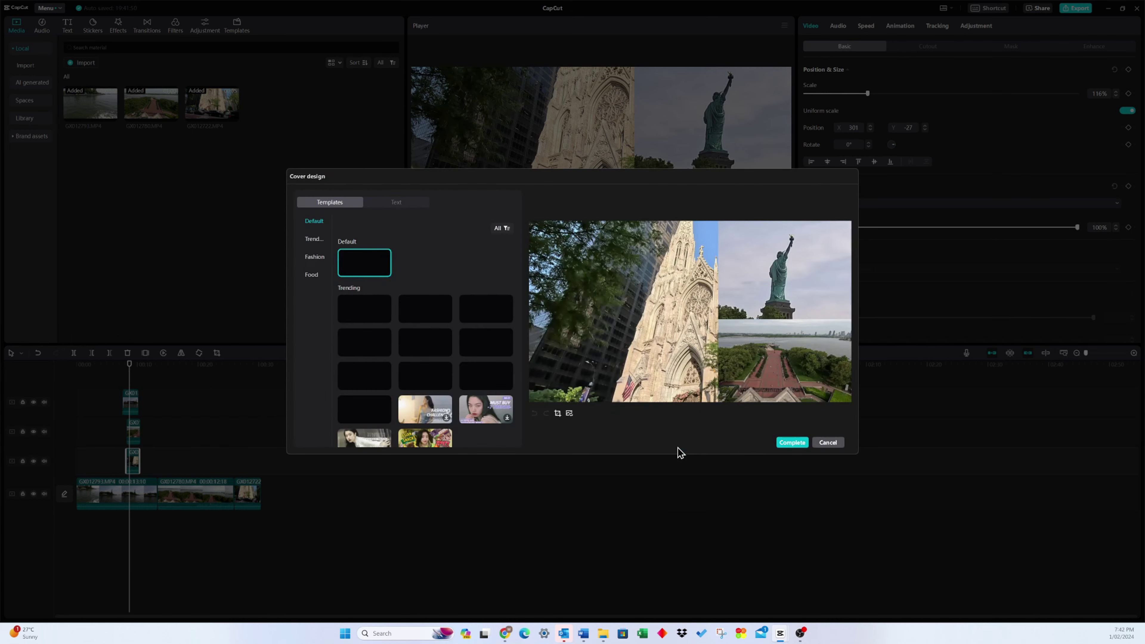
{"action": "left_click", "coordinate": [797, 444]}
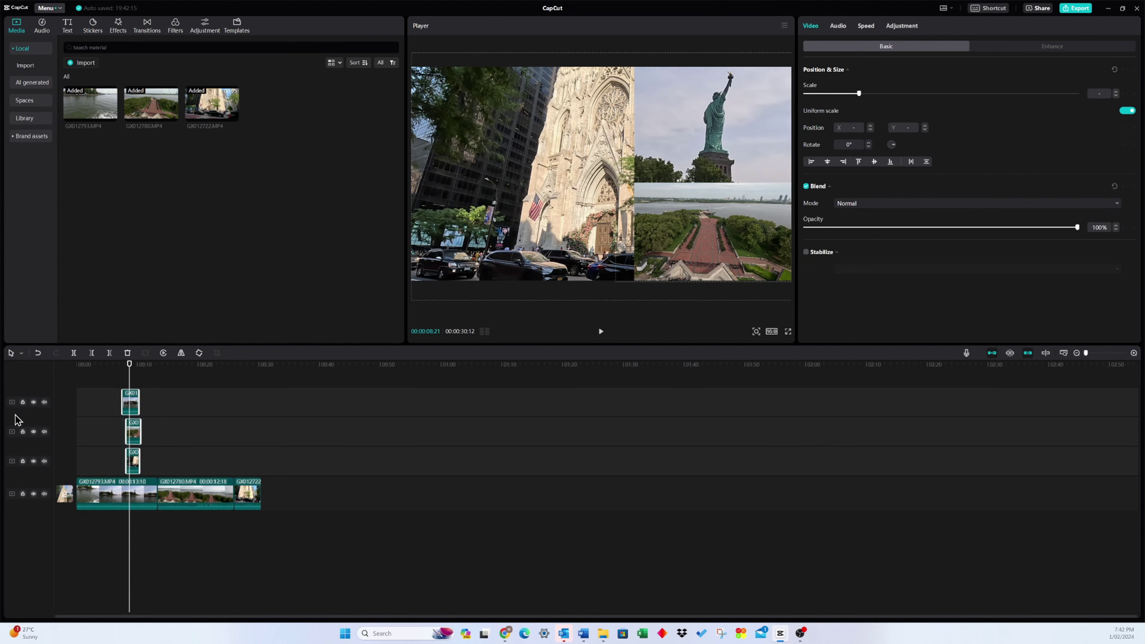
Hide the top, entrance and cathedral overlay tracks, then go to the main menu for Export
{"action": "left_click", "coordinate": [34, 402]}
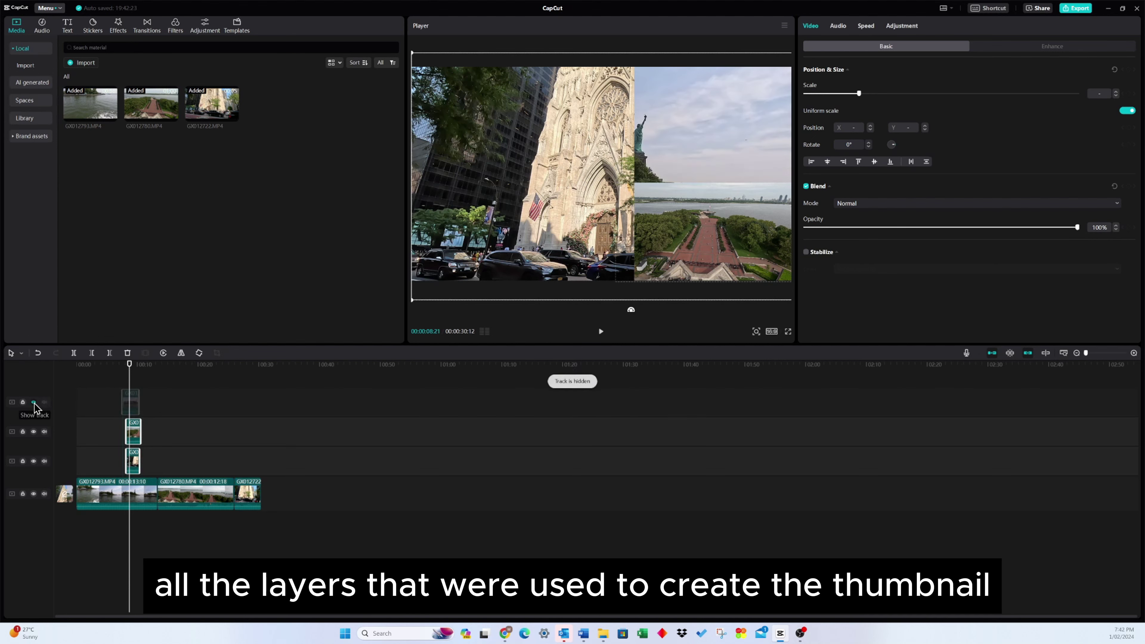
{"action": "left_click", "coordinate": [34, 432]}
{"action": "left_click", "coordinate": [34, 462]}
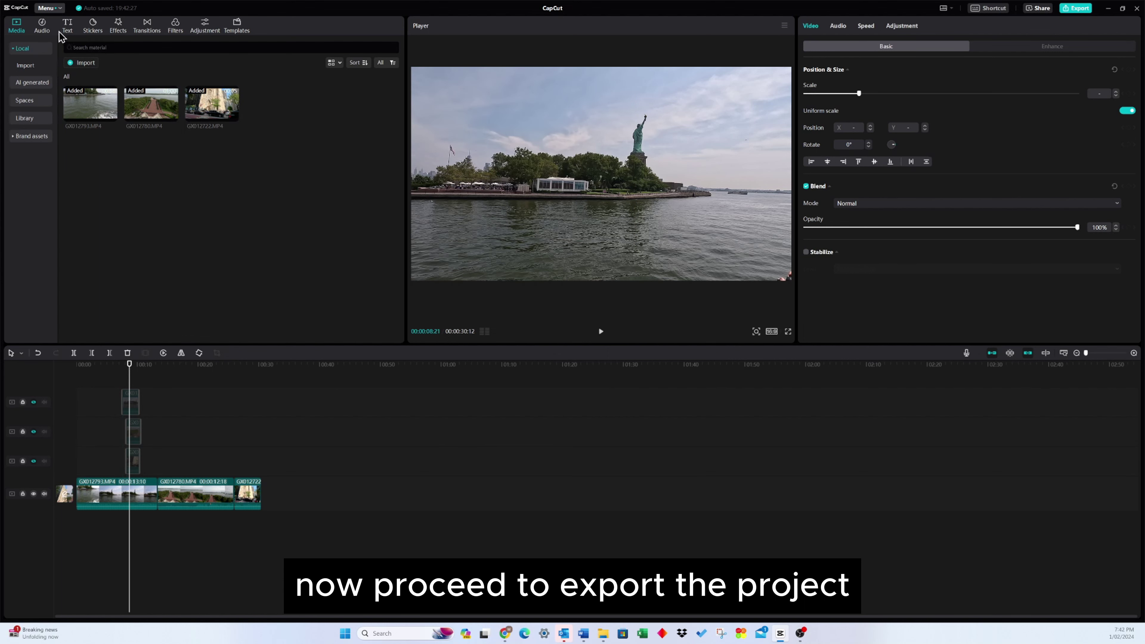
{"action": "left_click", "coordinate": [56, 9]}
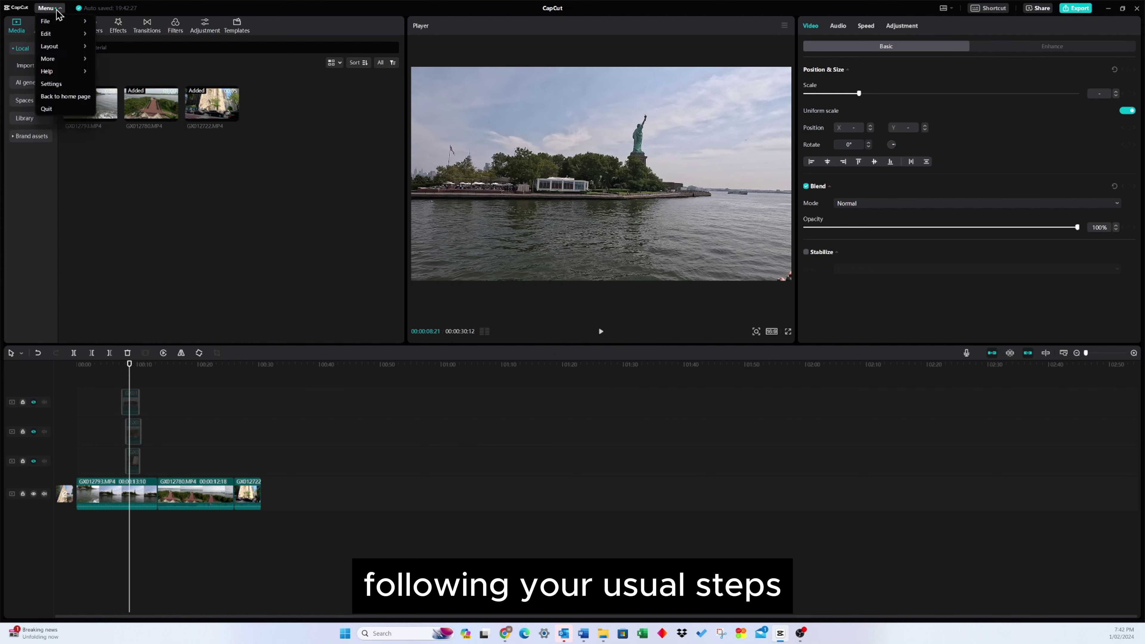
{"action": "mouse_move", "coordinate": [53, 36]}
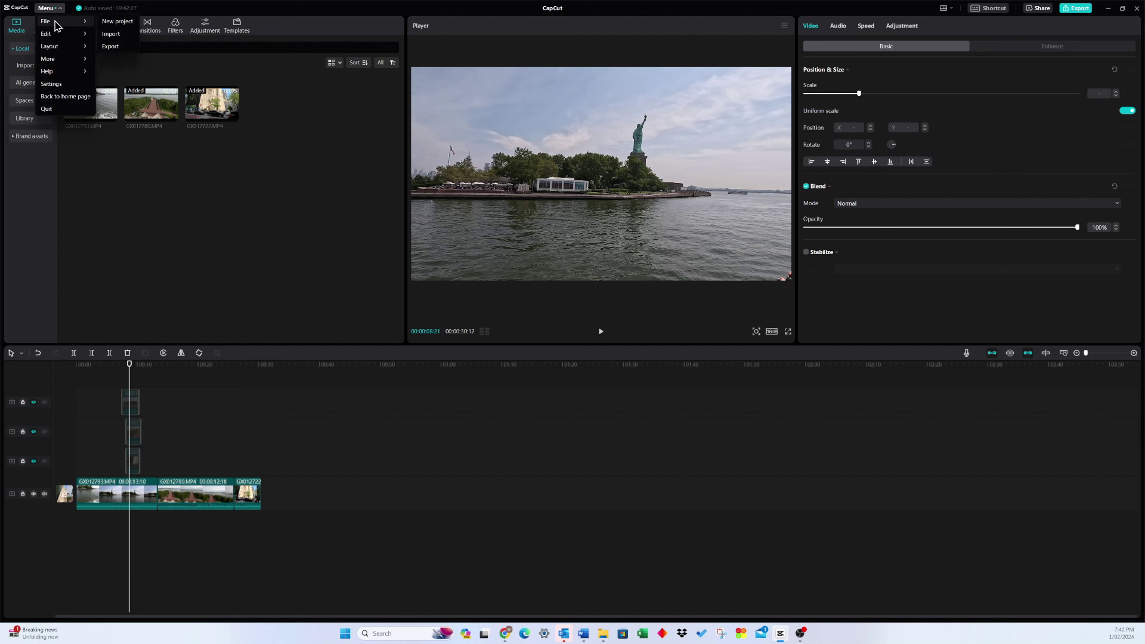